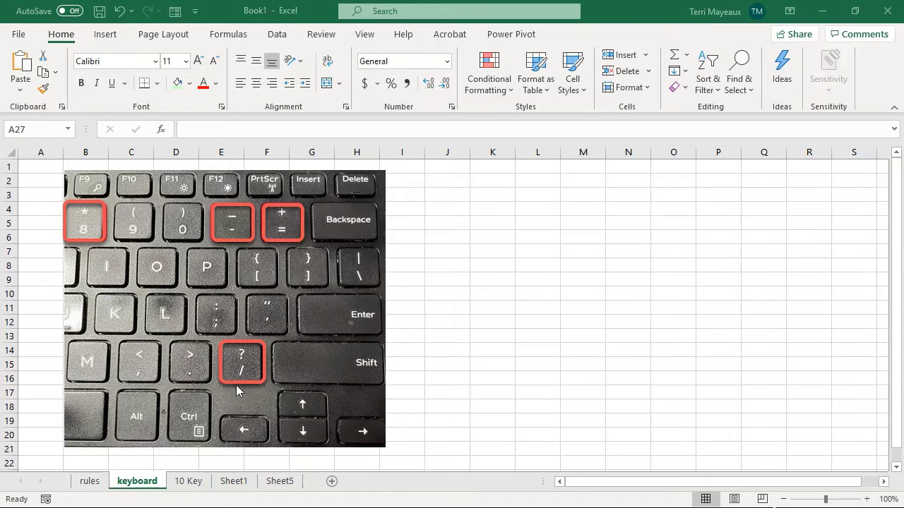
On Sheet1, enter the formula =b1+d1 in cell B3 beside Add, and reselect the cell to review it
left_click(196, 484)
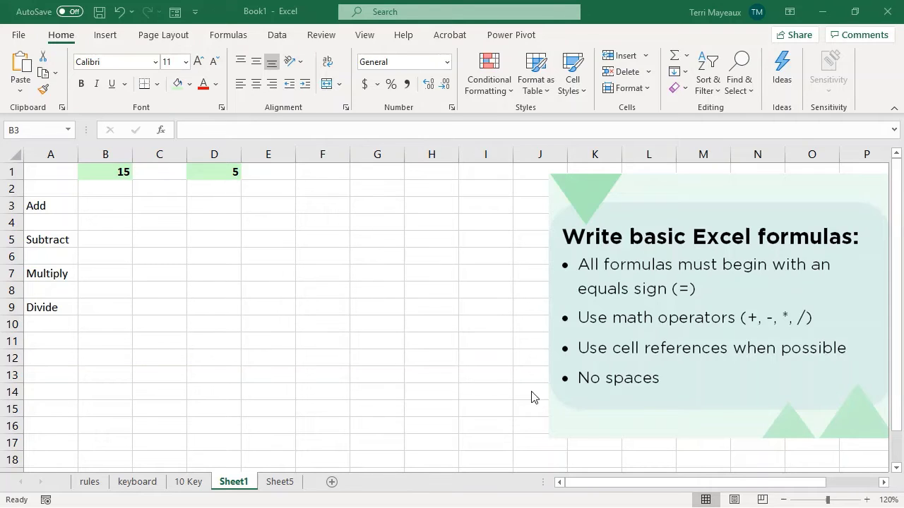
left_click(116, 207)
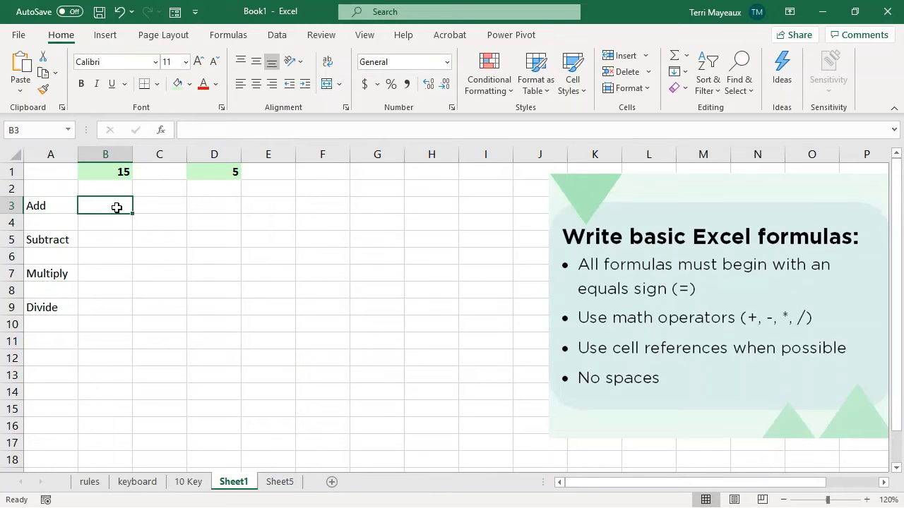
type("=")
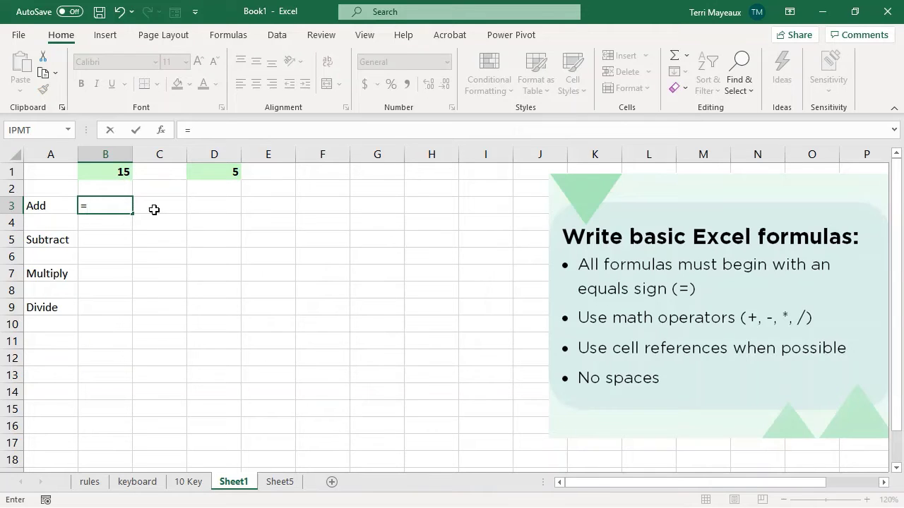
type("b1")
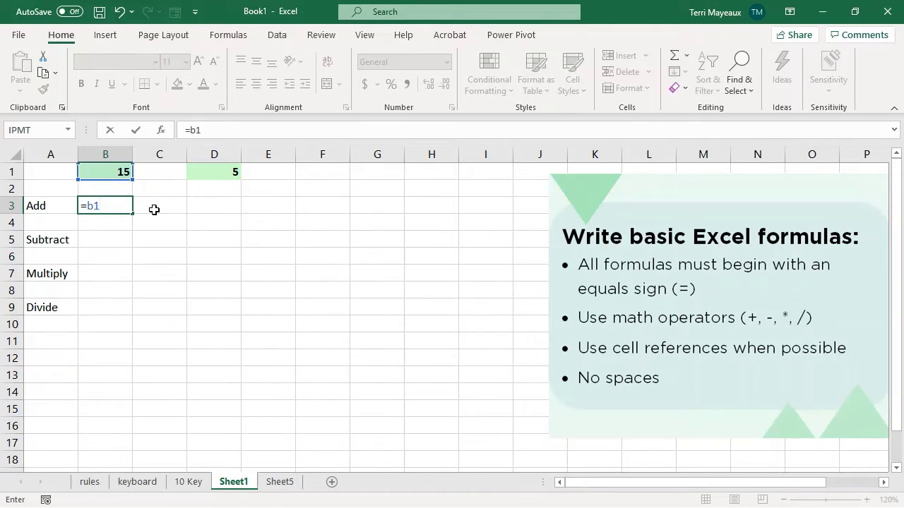
type("+d1")
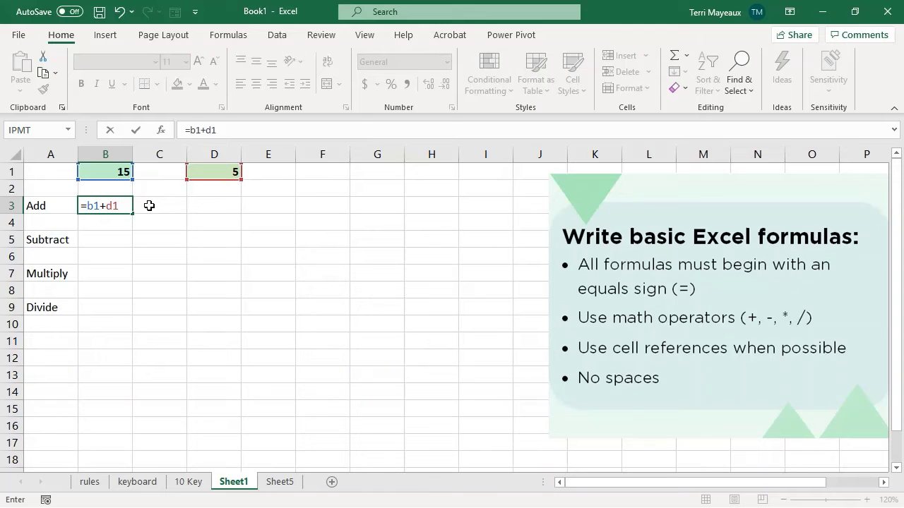
key("Return")
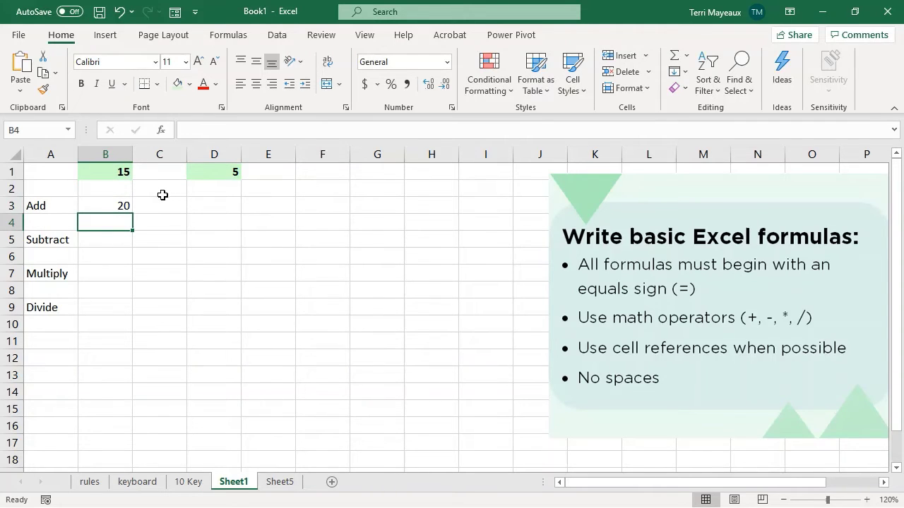
left_click(104, 206)
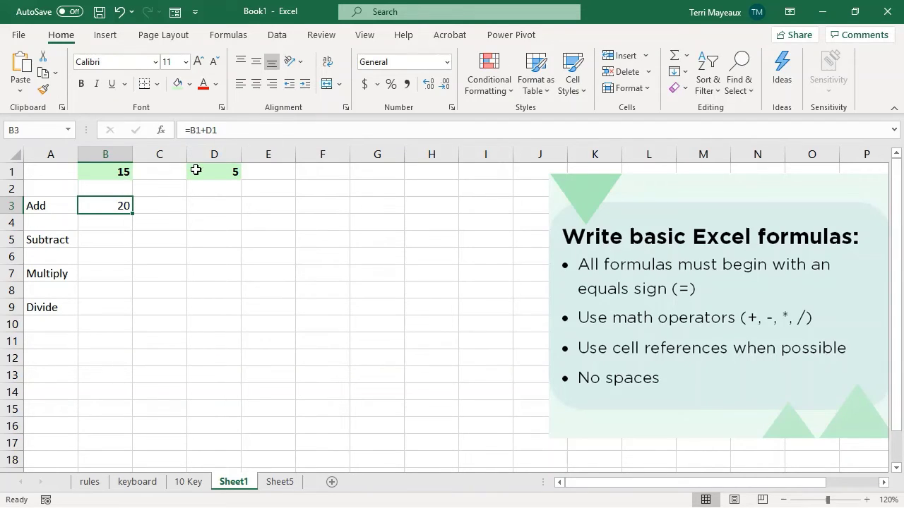
Build the addition formula =B1+D1 in cell C3 by picking the referenced cells, and review the finished formula
left_click(171, 204)
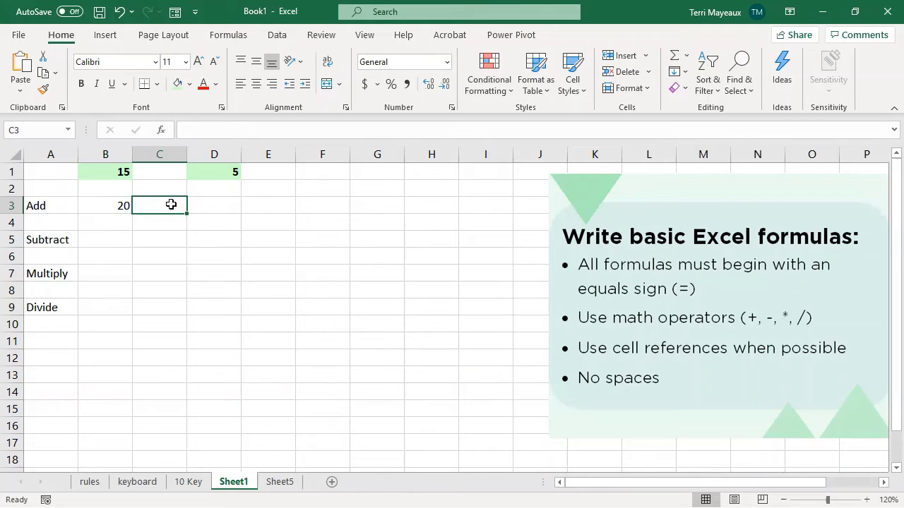
type("=")
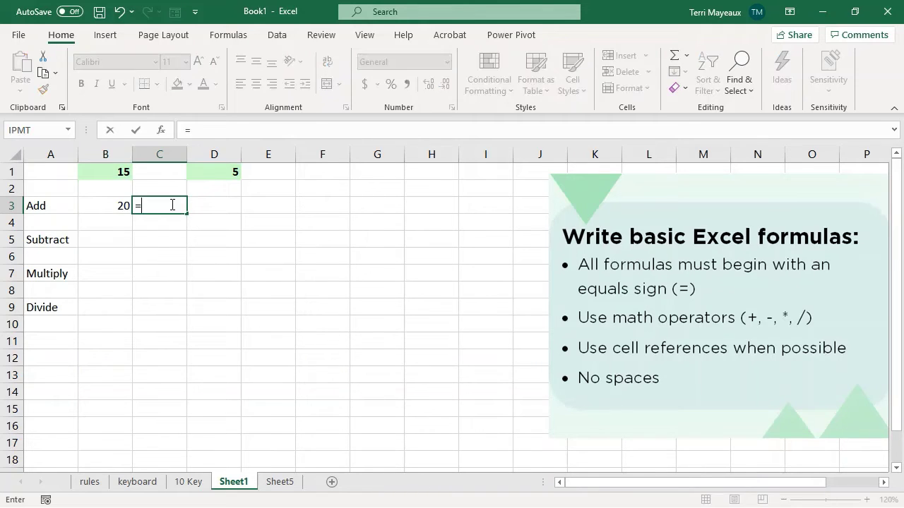
left_click(106, 172)
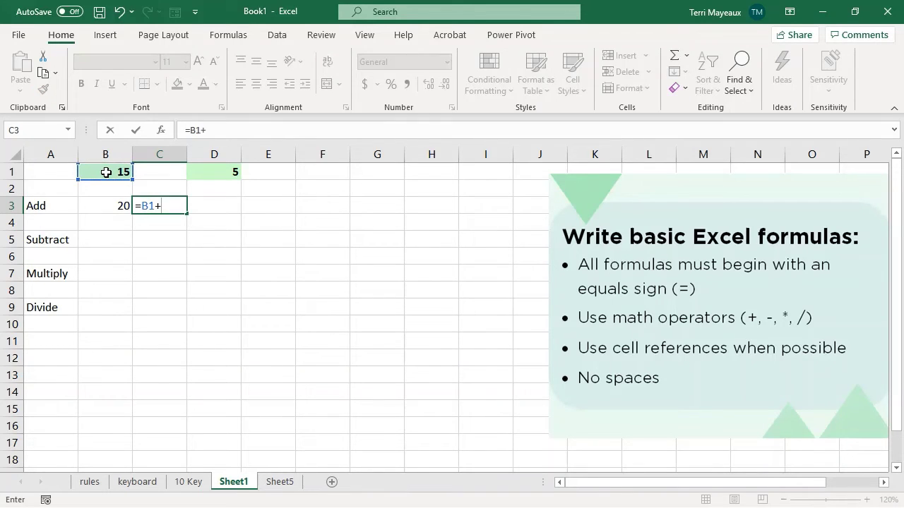
left_click(206, 171)
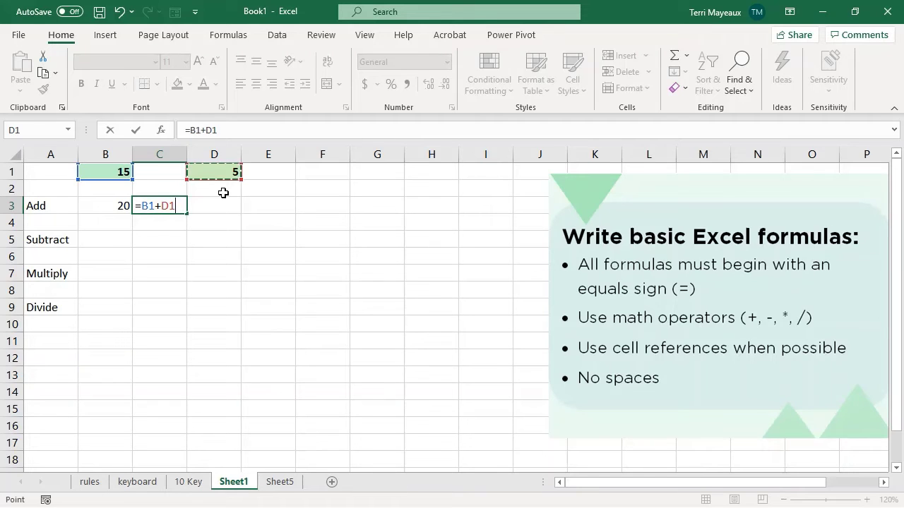
key("Return")
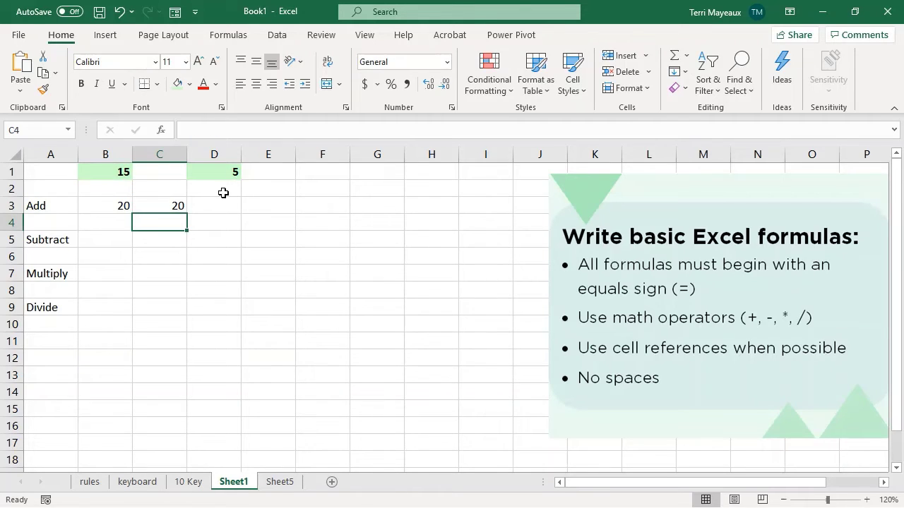
left_click(161, 206)
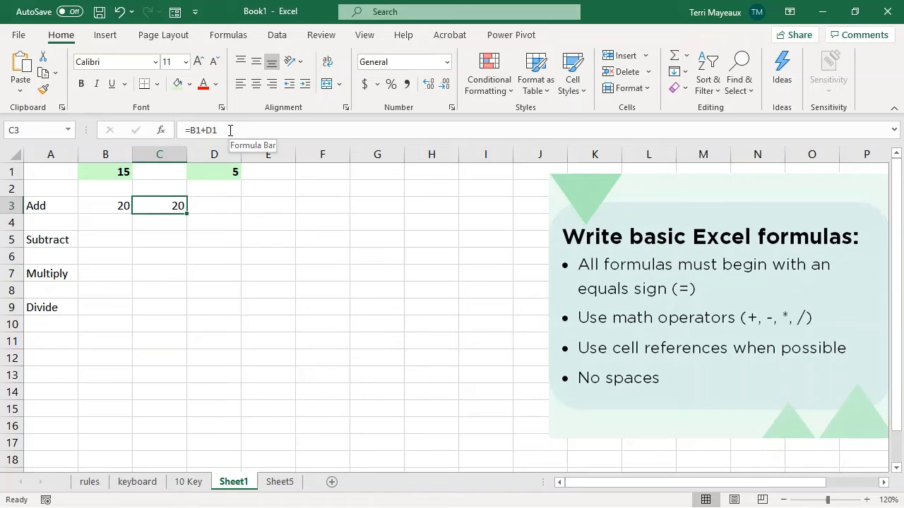
Enter the subtraction formula =B1-D1 in cell B5 beside Subtract, and reselect the cell to review it
left_click(109, 238)
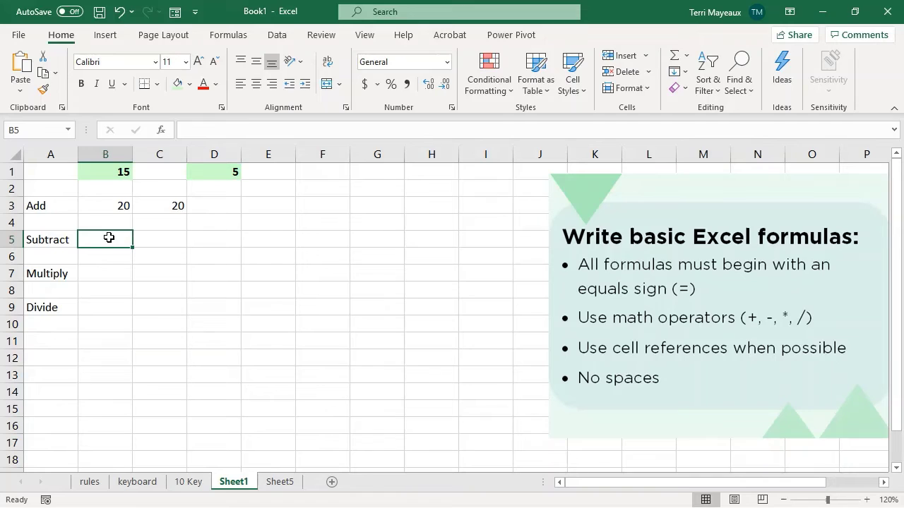
type("=")
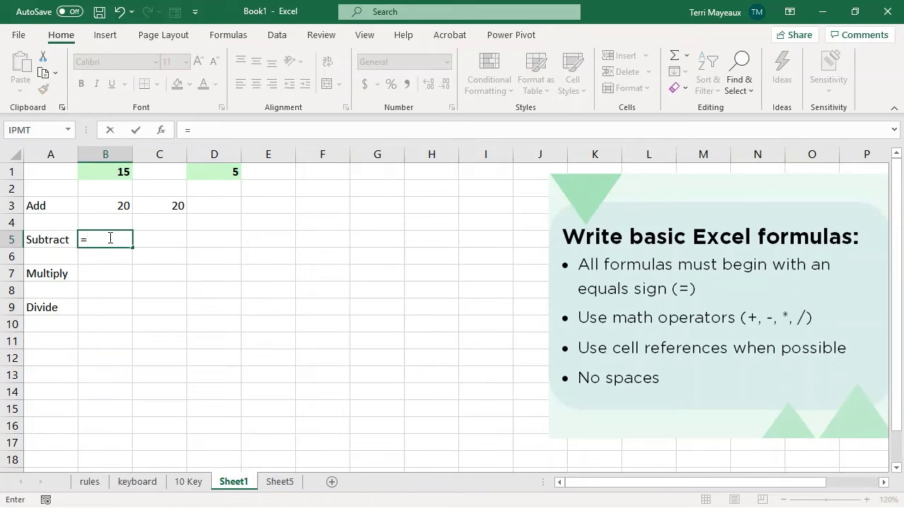
left_click(101, 172)
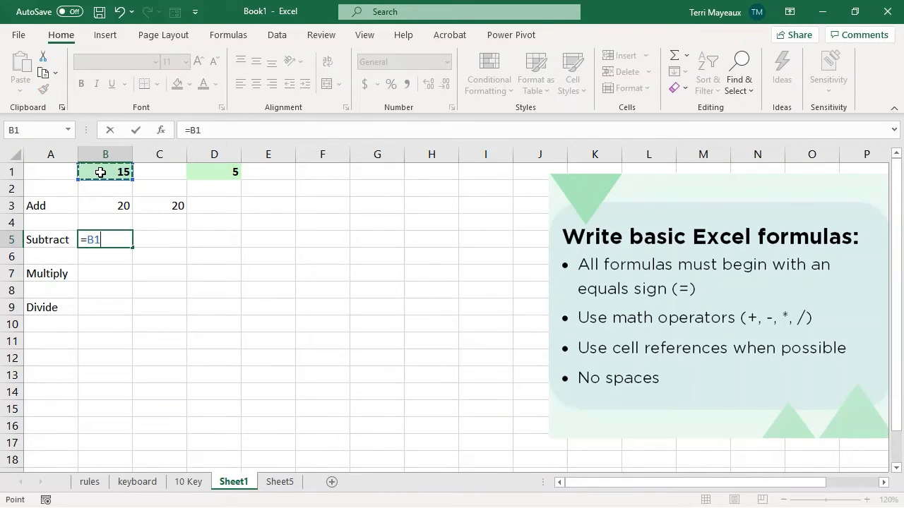
type("-")
left_click(204, 169)
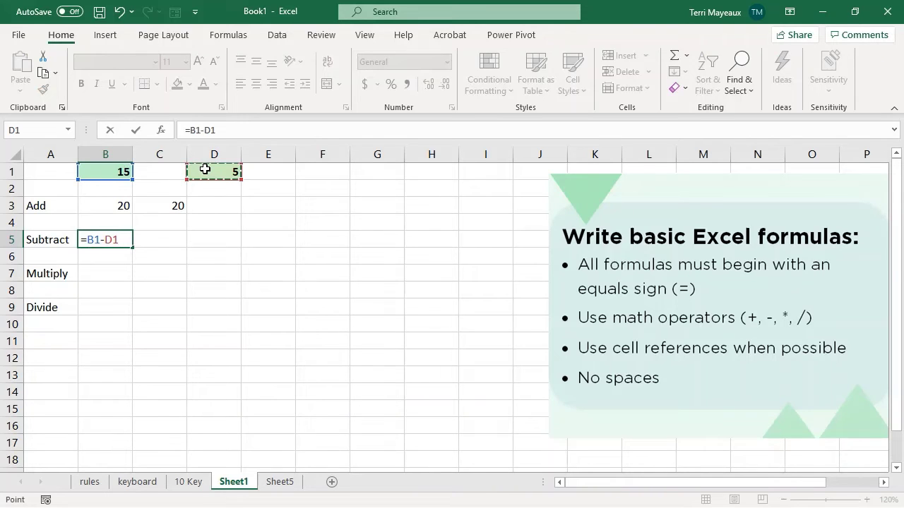
key("Return")
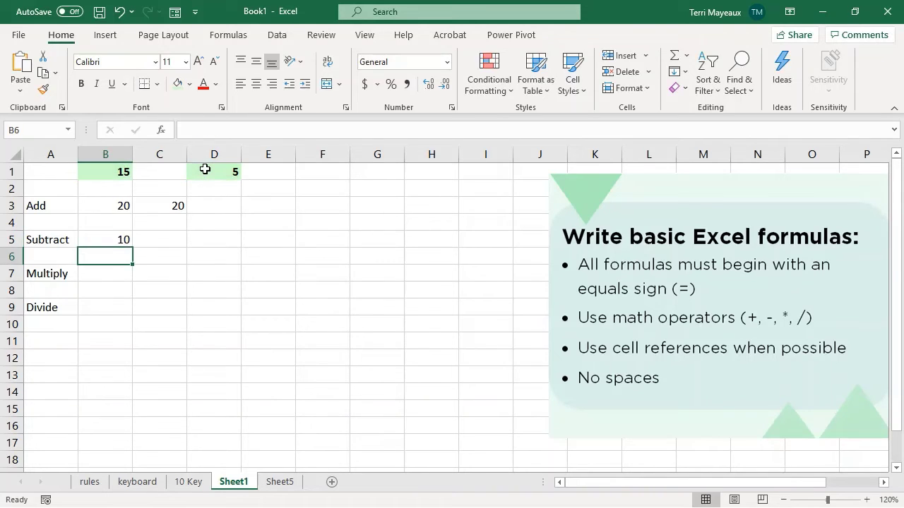
left_click(107, 239)
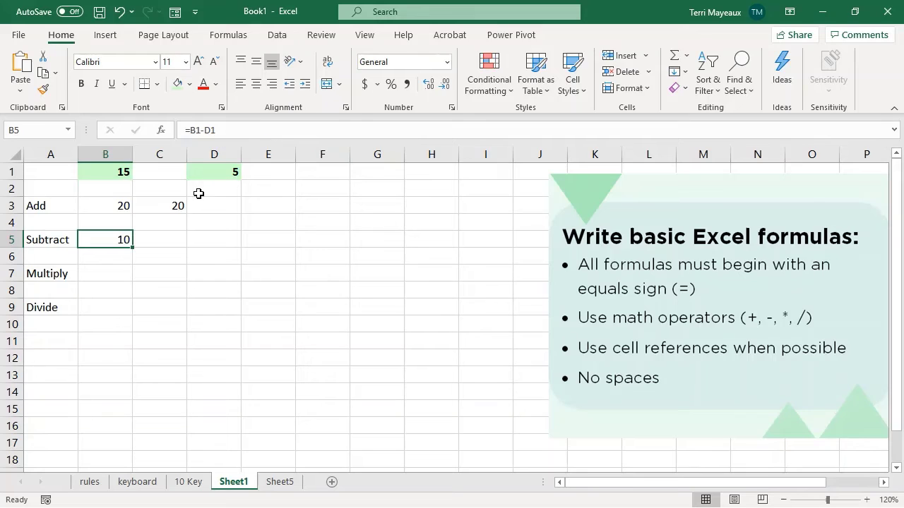
Enter the reversed subtraction formula =D1-B1 in cell C5 and reselect the cell to review it
left_click(169, 238)
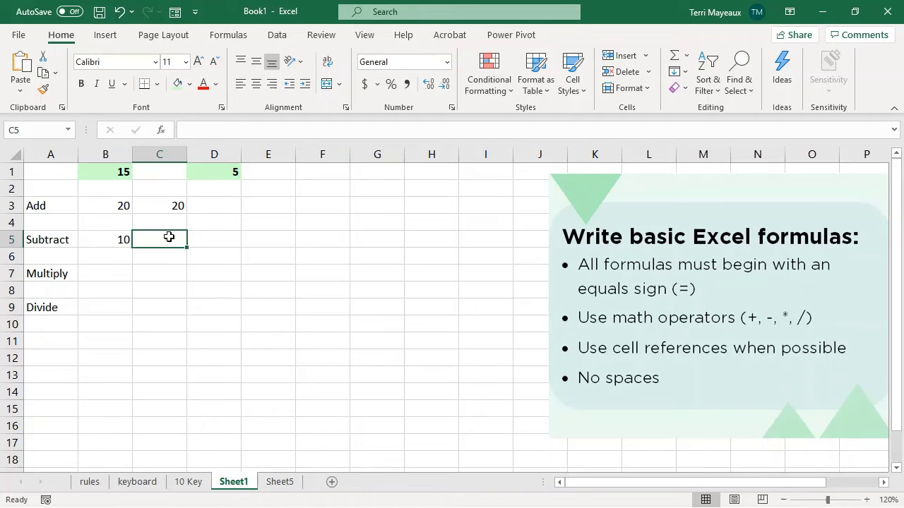
type("=")
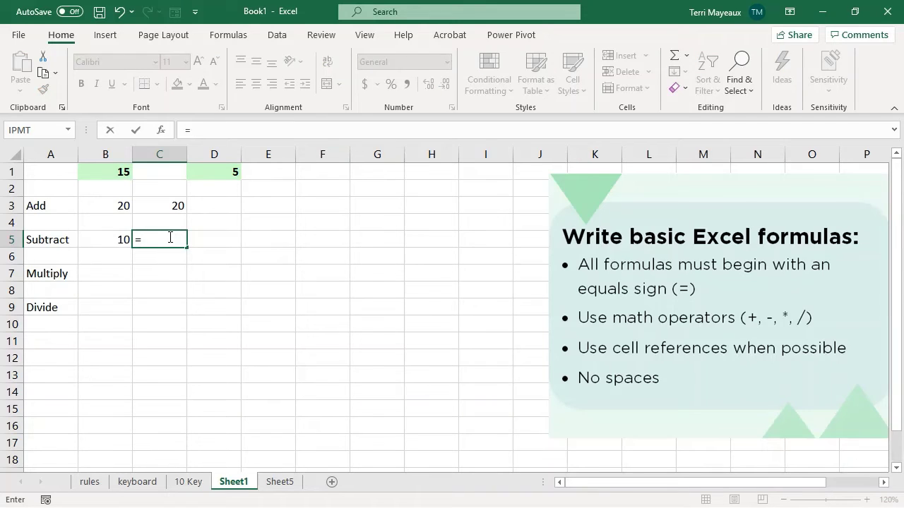
left_click(210, 174)
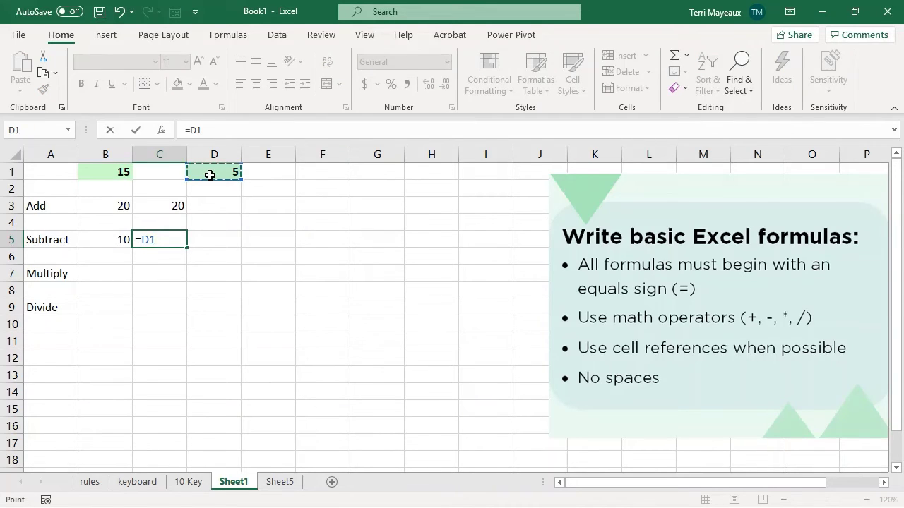
type("-")
left_click(106, 170)
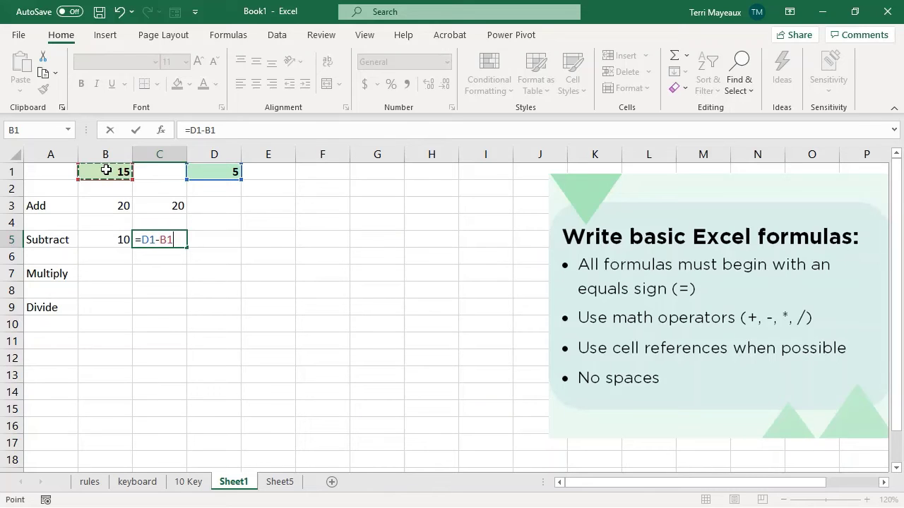
key("Return")
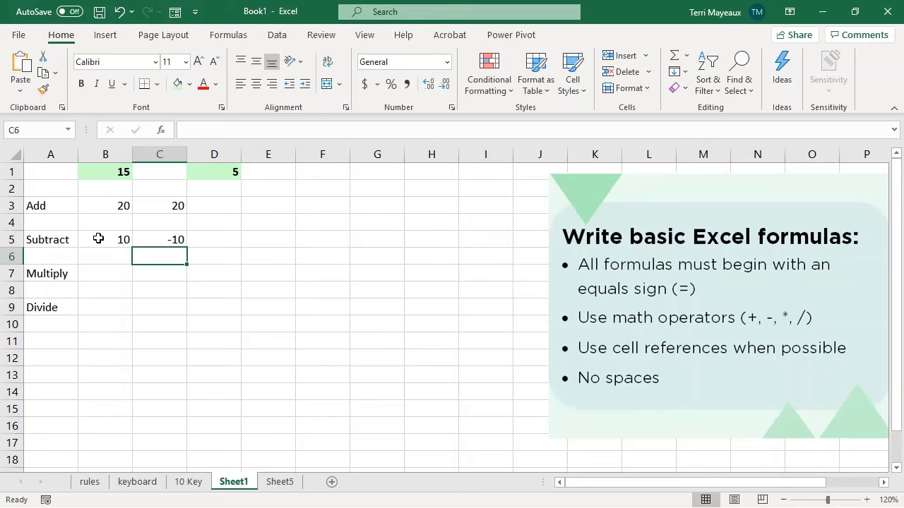
left_click(159, 238)
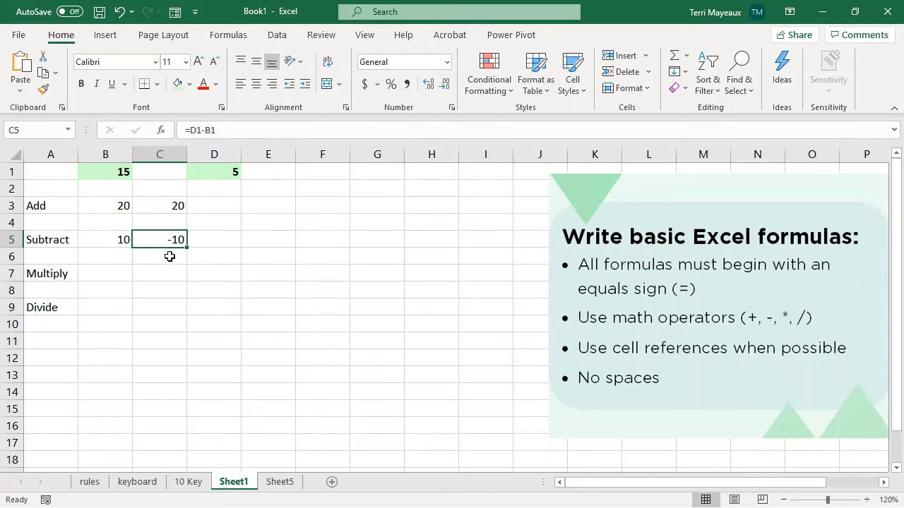
Enter the multiplication formula =B1*D1 in cell B7 beside Multiply, and reselect the cell to review it
left_click(115, 274)
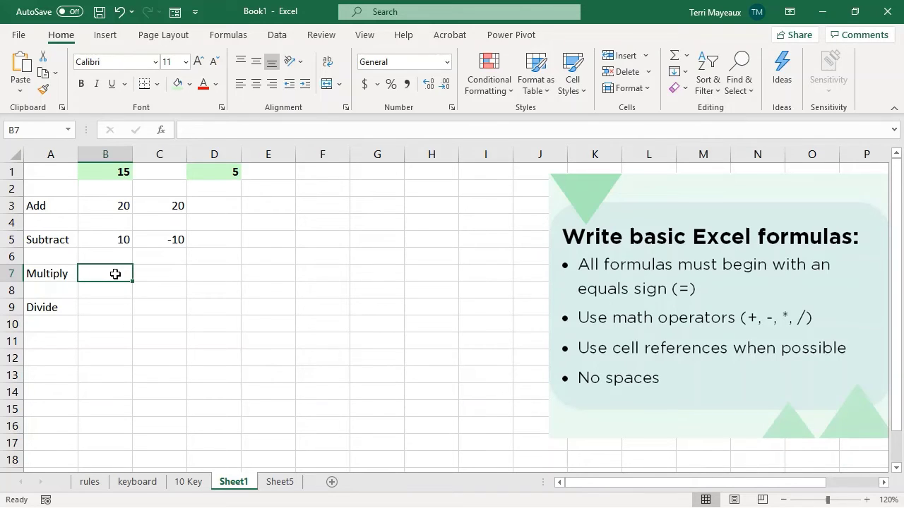
type("=")
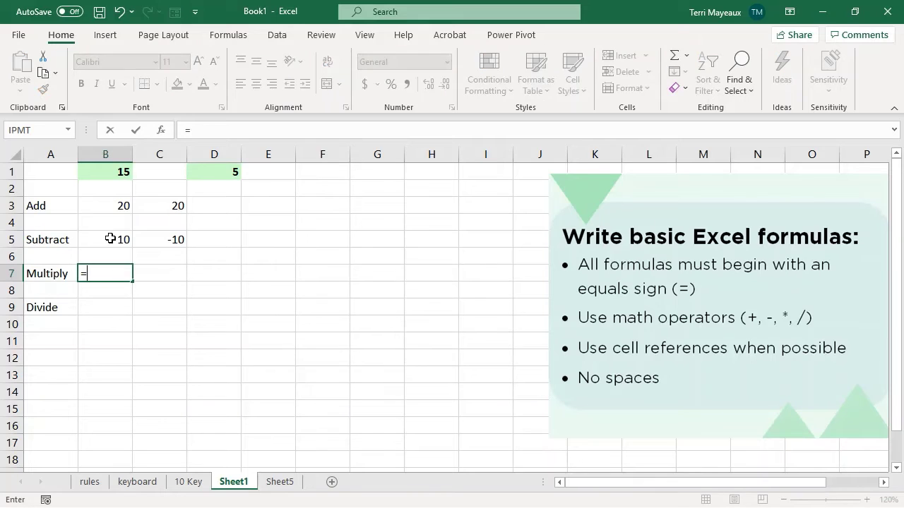
left_click(100, 175)
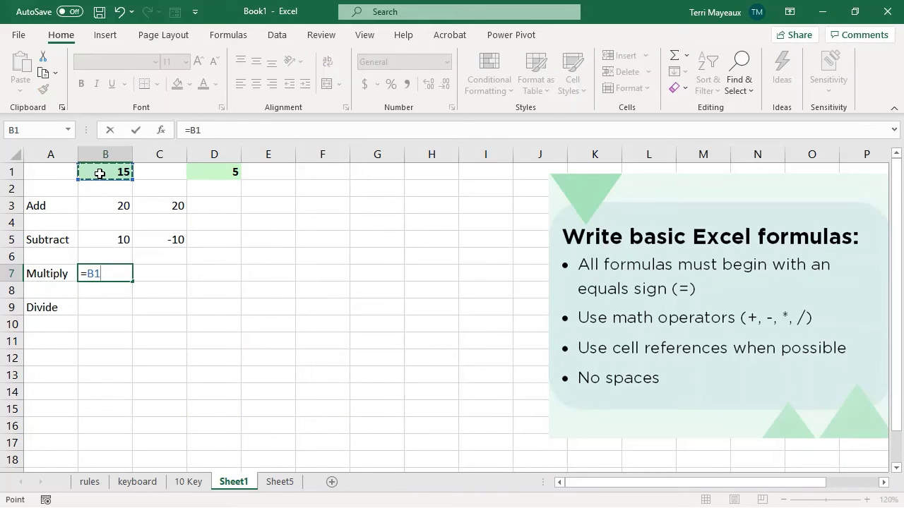
type("*")
left_click(210, 171)
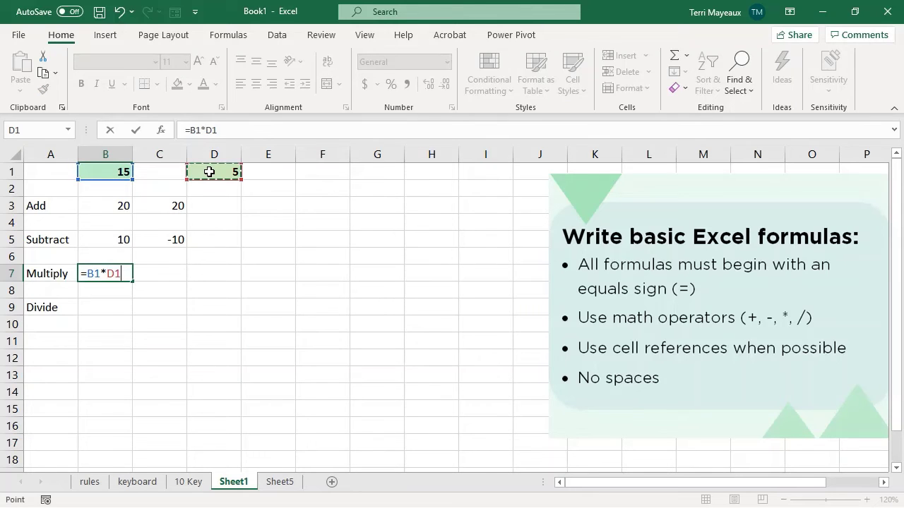
key("Return")
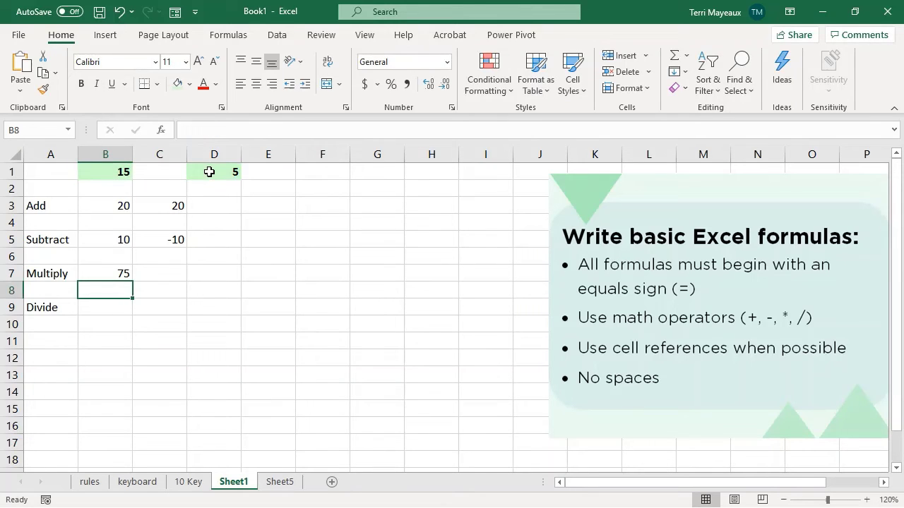
left_click(105, 273)
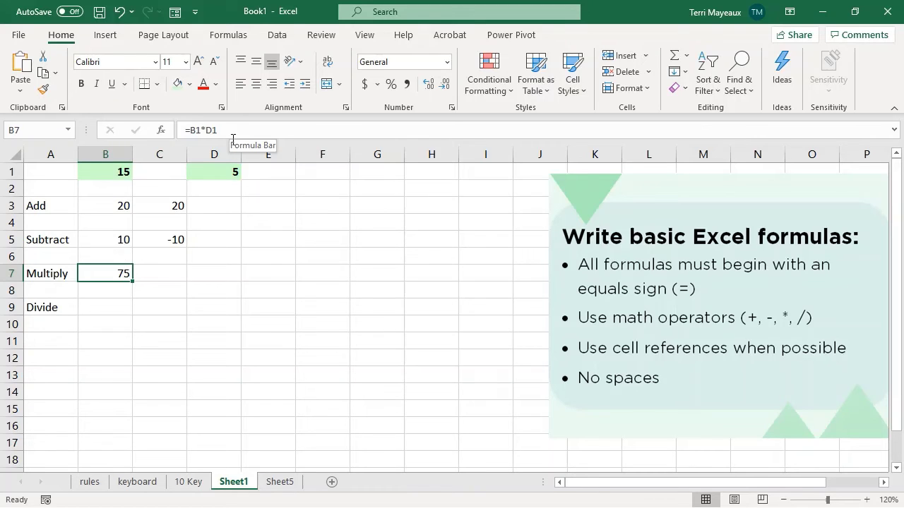
Enter the division formula =B1/D1 in cell B9 beside Divide, and reselect the cell to review it
left_click(106, 308)
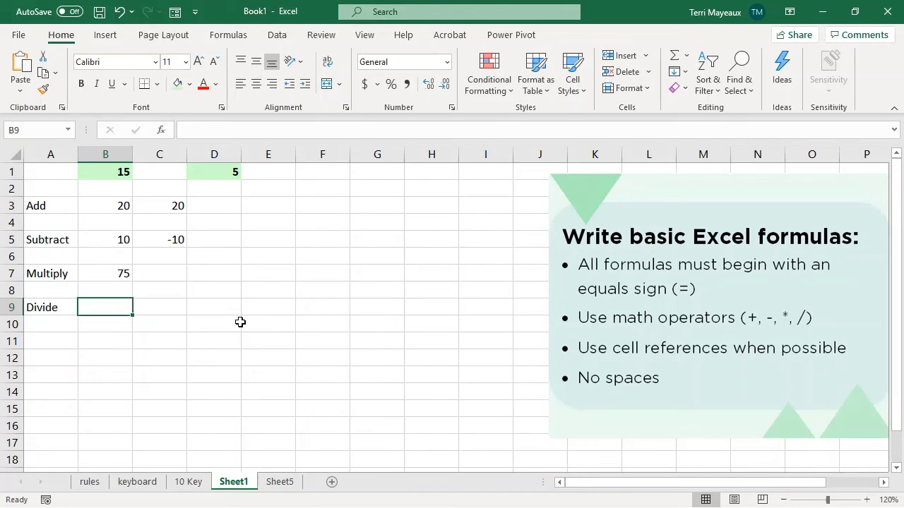
type("=")
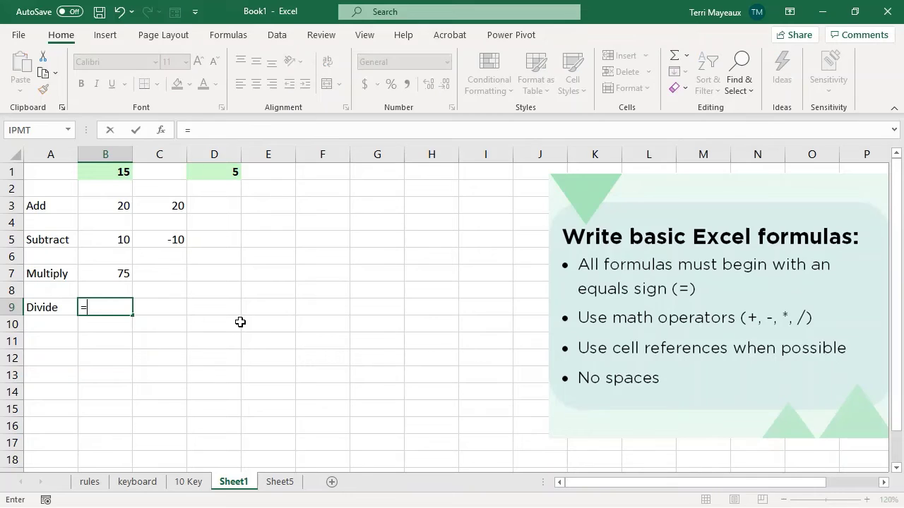
left_click(100, 171)
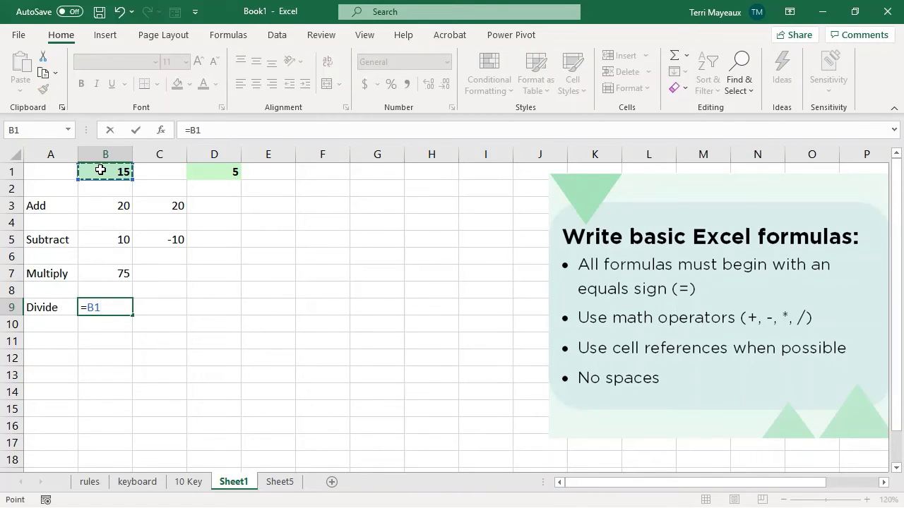
type("/")
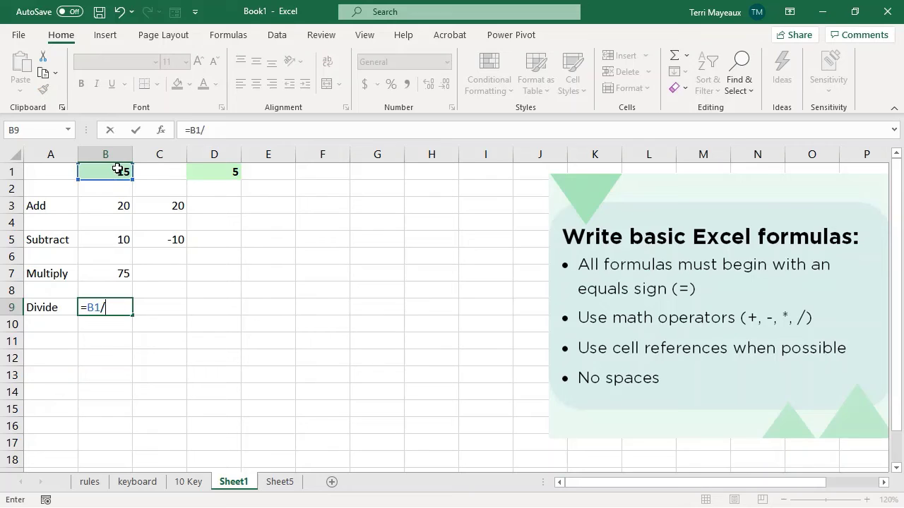
left_click(212, 174)
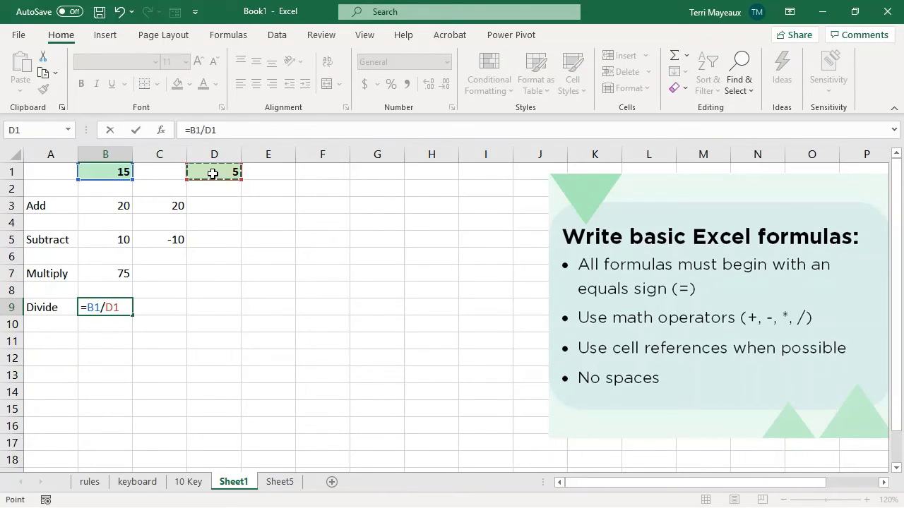
key("Return")
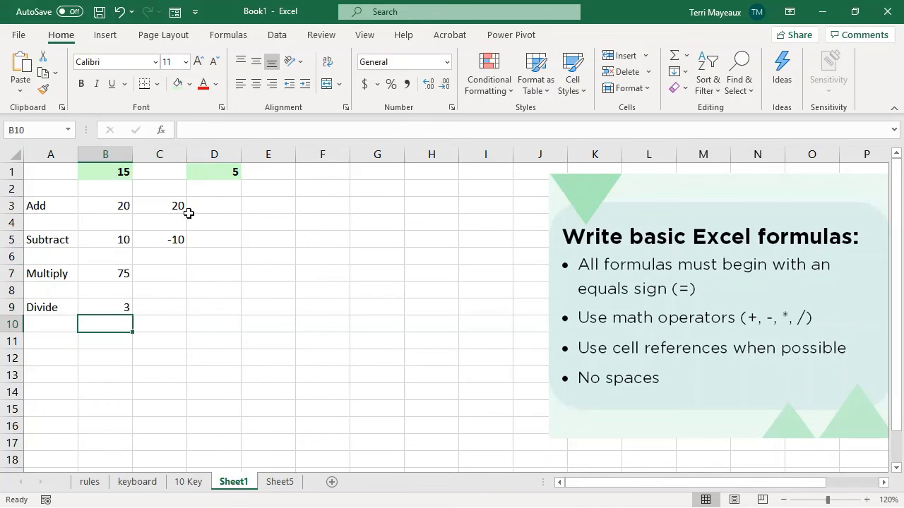
left_click(104, 305)
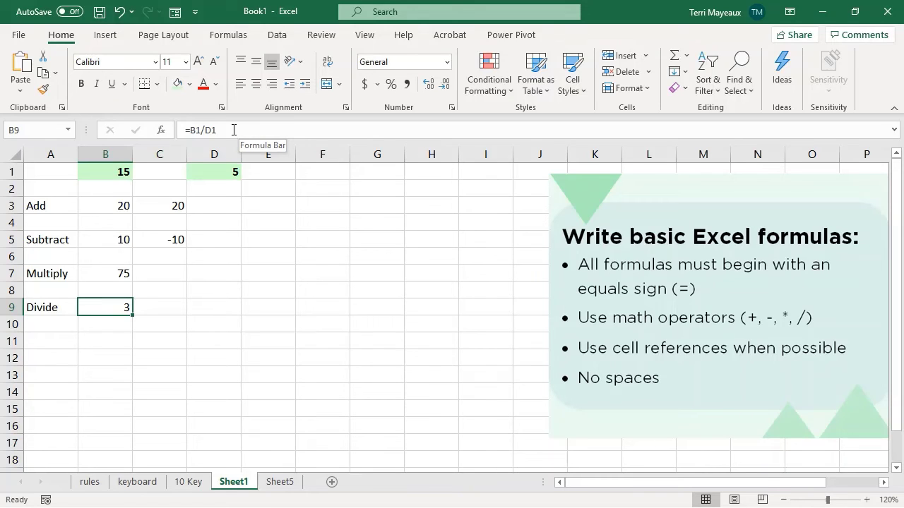
Enter the reversed division formula =D1/B1 in cell C9 by picking the referenced cells
left_click(166, 310)
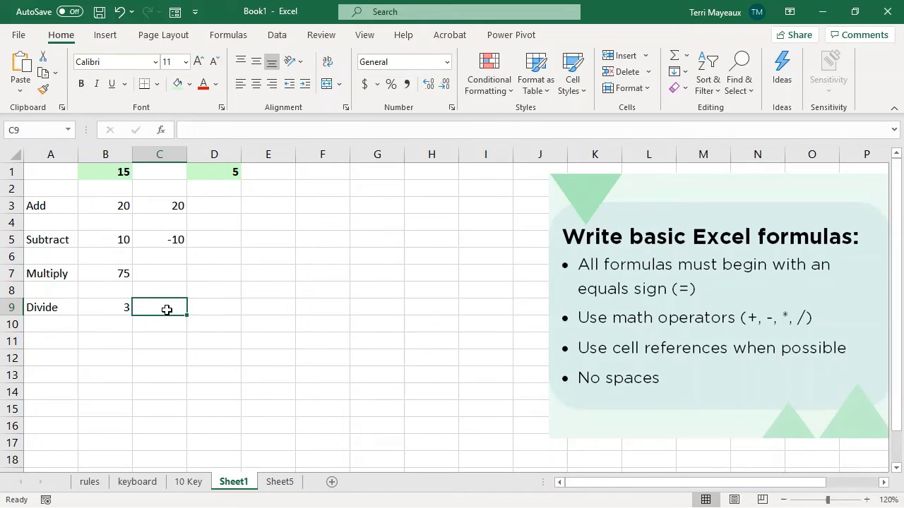
type("=")
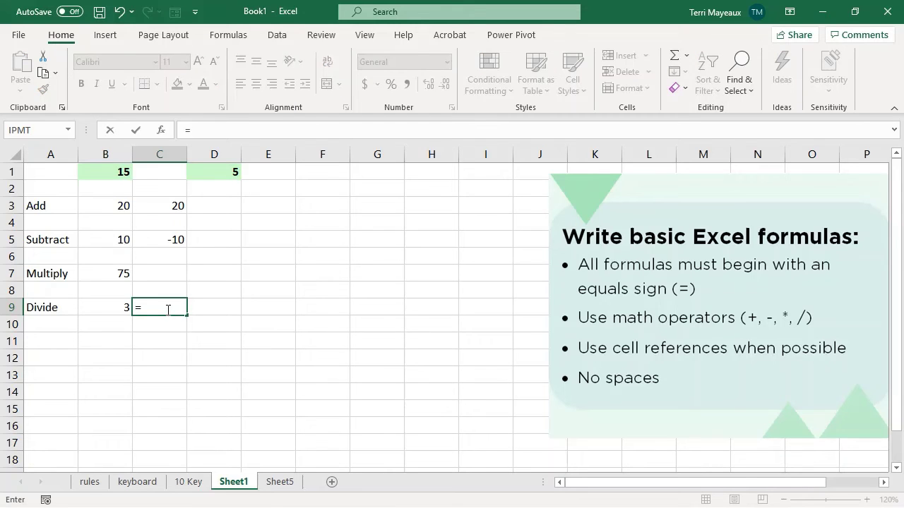
left_click(217, 171)
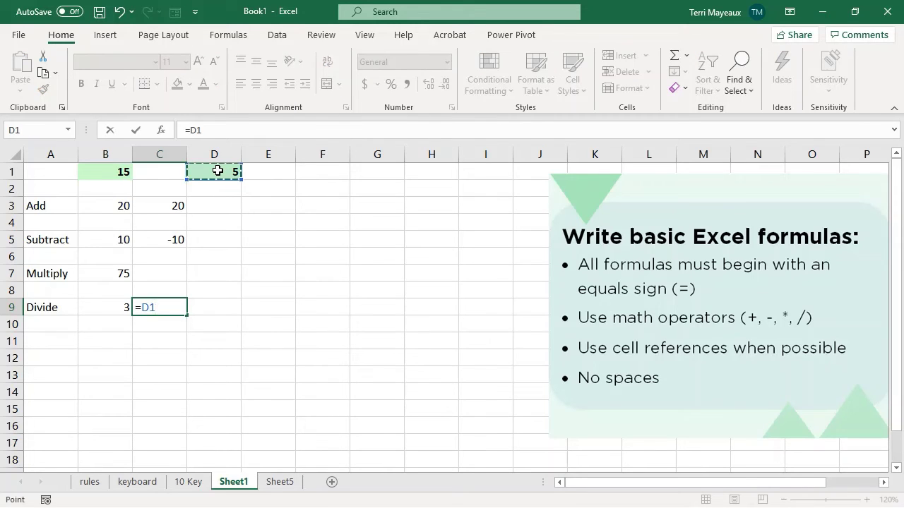
type("/")
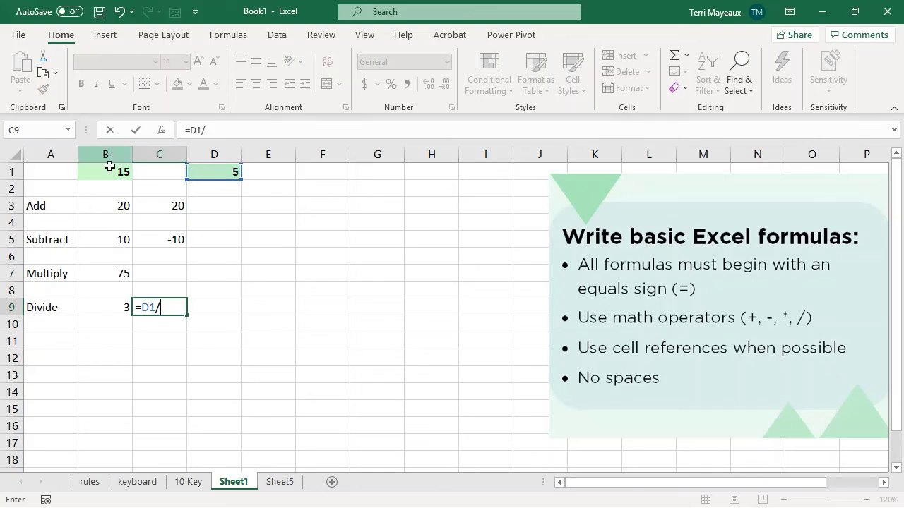
left_click(106, 171)
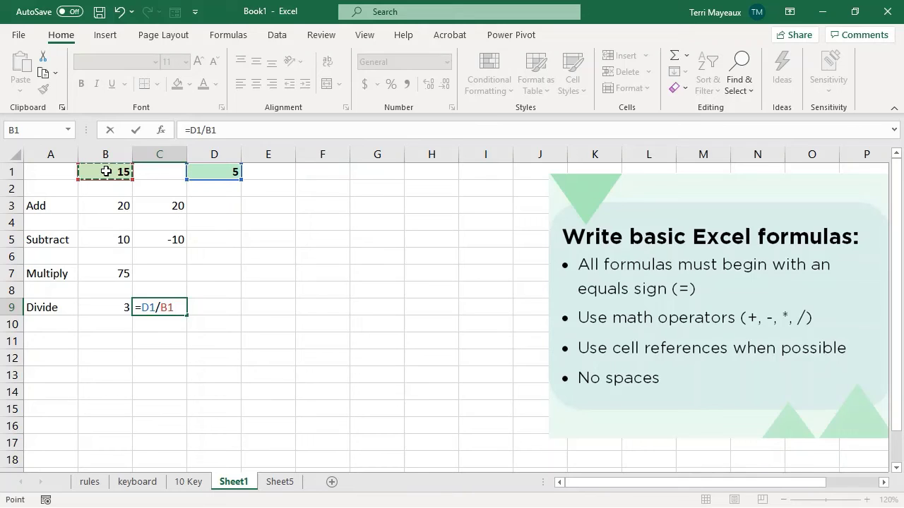
key("Return")
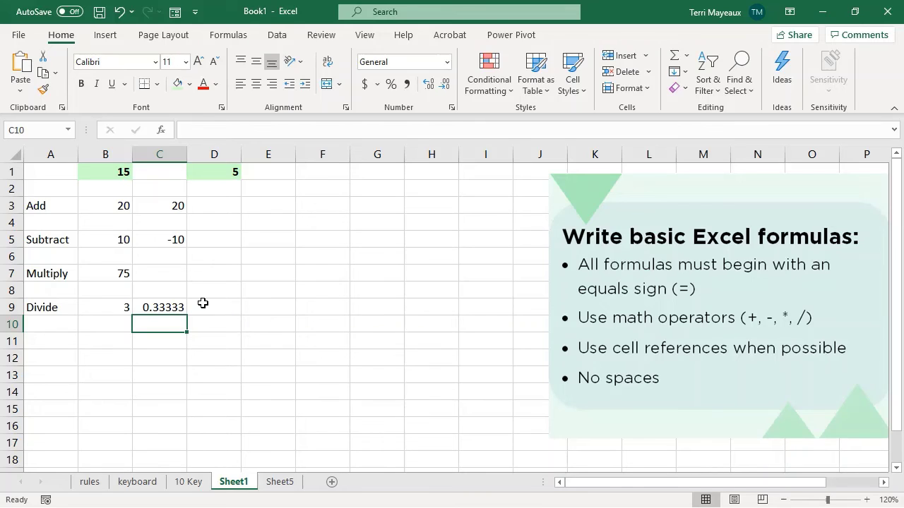
Replace the B1 reference in cell B3's addition formula with the typed number 15, making it =15+D1
left_click(102, 205)
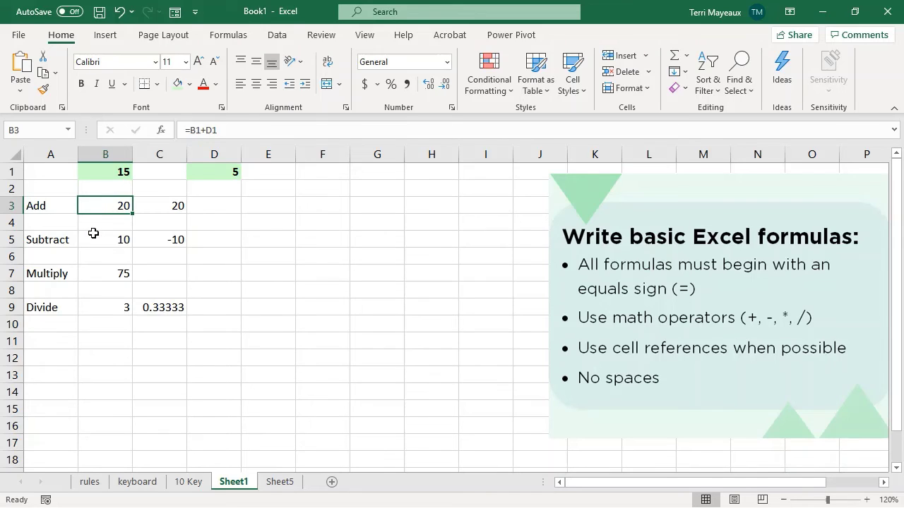
left_click(202, 129)
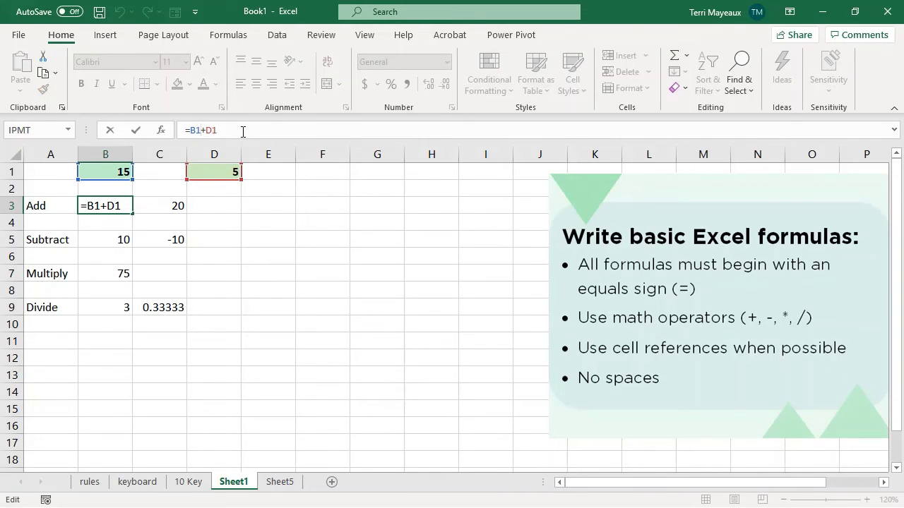
key("BackSpace")
key("BackSpace")
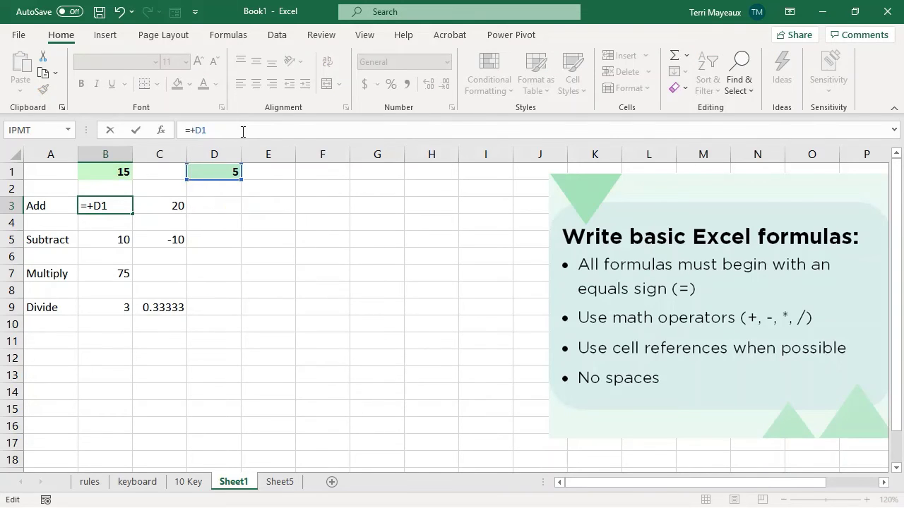
type("15")
key("Return")
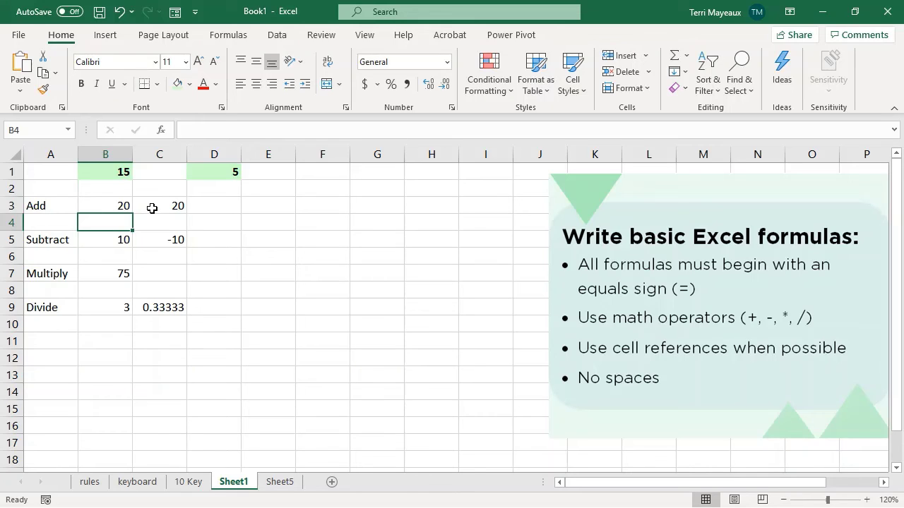
Change the value in cell B1 to 20, and compare the addition formulas in C3 and B3
left_click(111, 174)
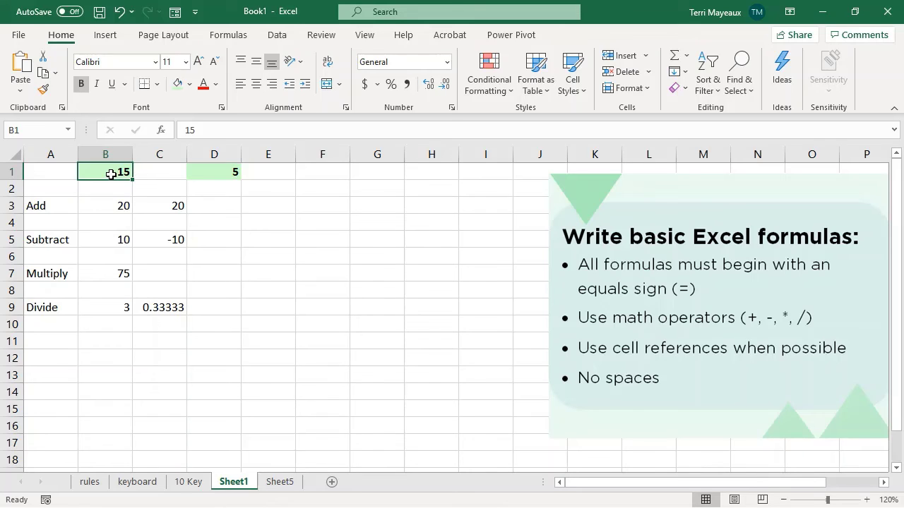
type("20")
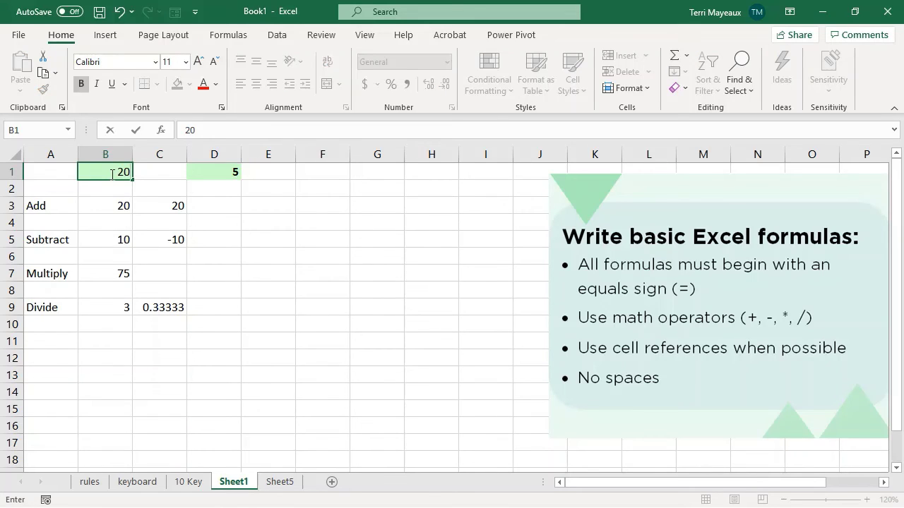
key("Return")
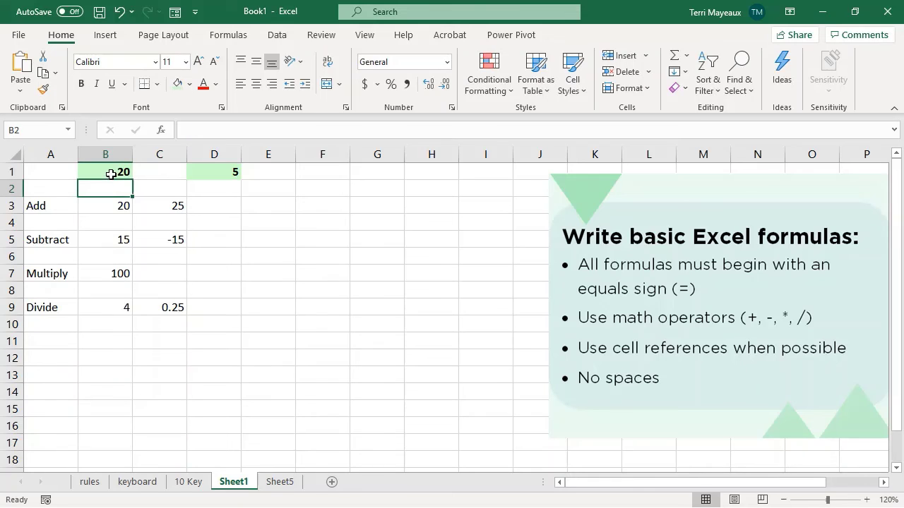
left_click(151, 208)
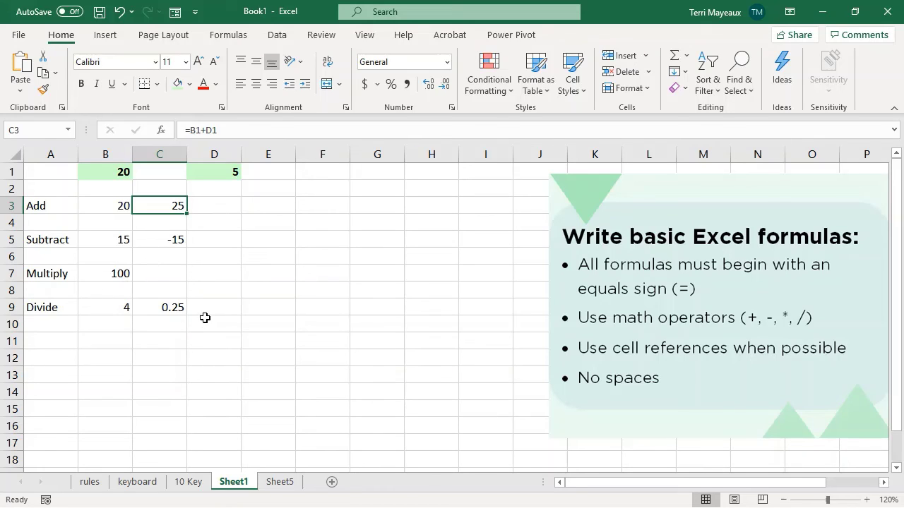
left_click(98, 203)
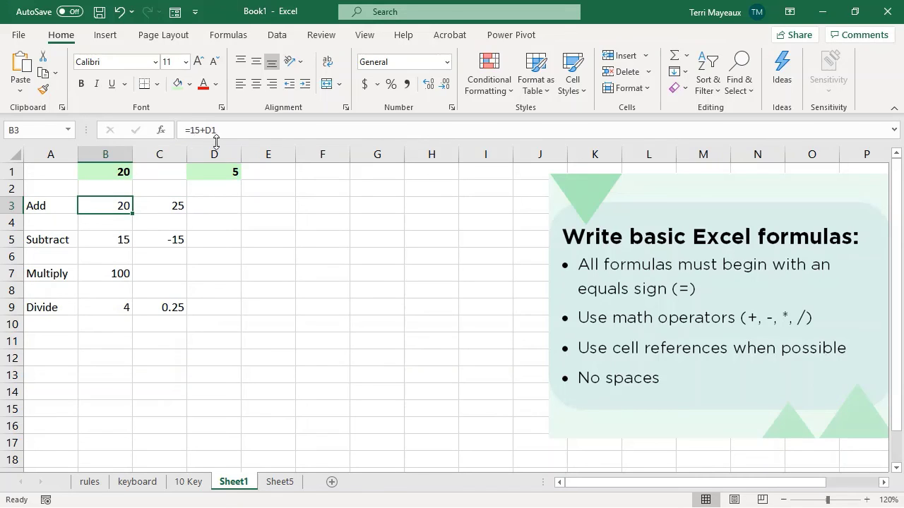